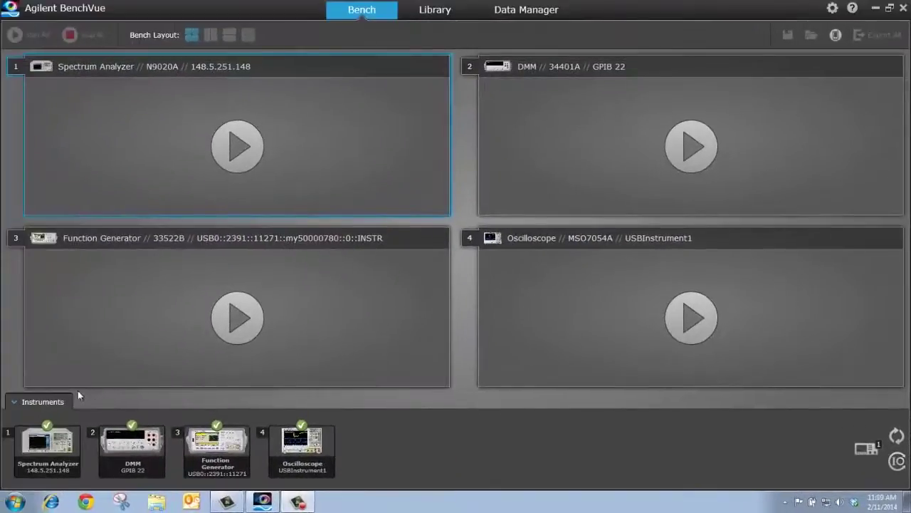
# Collapse the Instruments strip and start the Spectrum Analyzer N9020A application
pyautogui.click(57, 400)
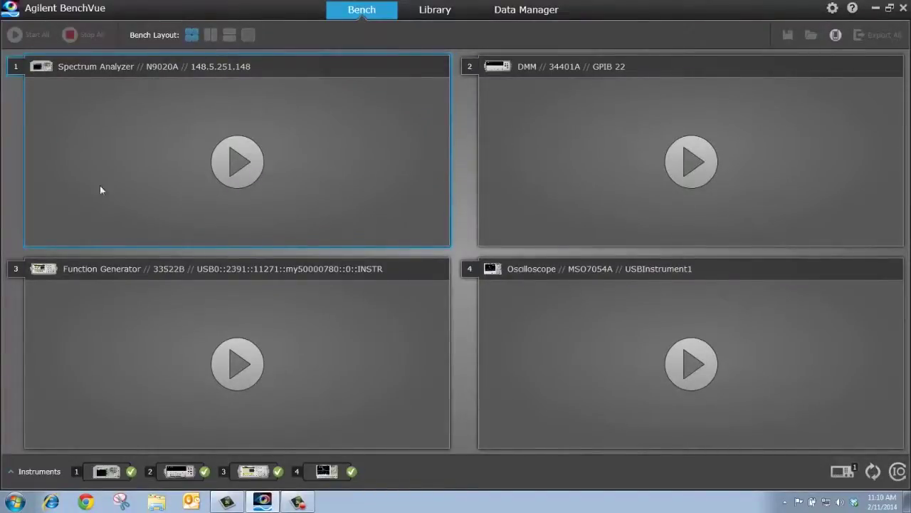
pyautogui.click(237, 162)
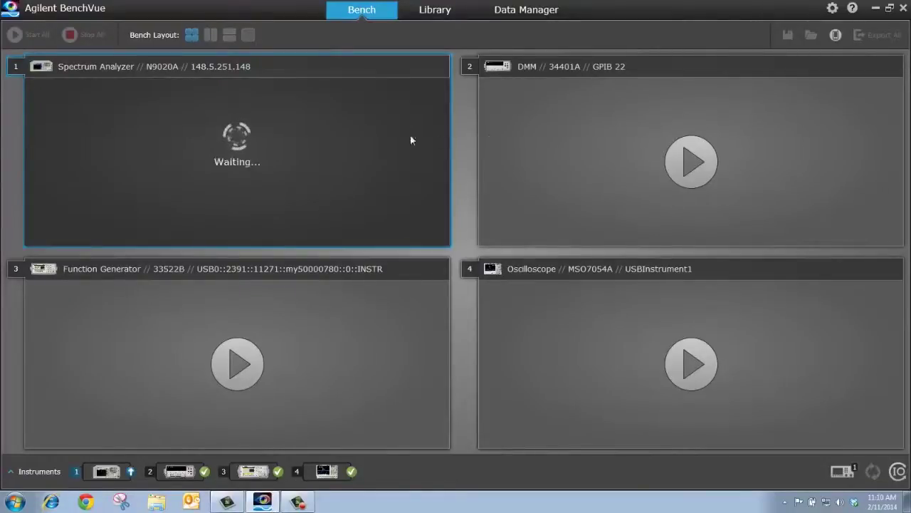
# Launch the DMM, function generator and oscilloscope applications on the bench
pyautogui.click(703, 171)
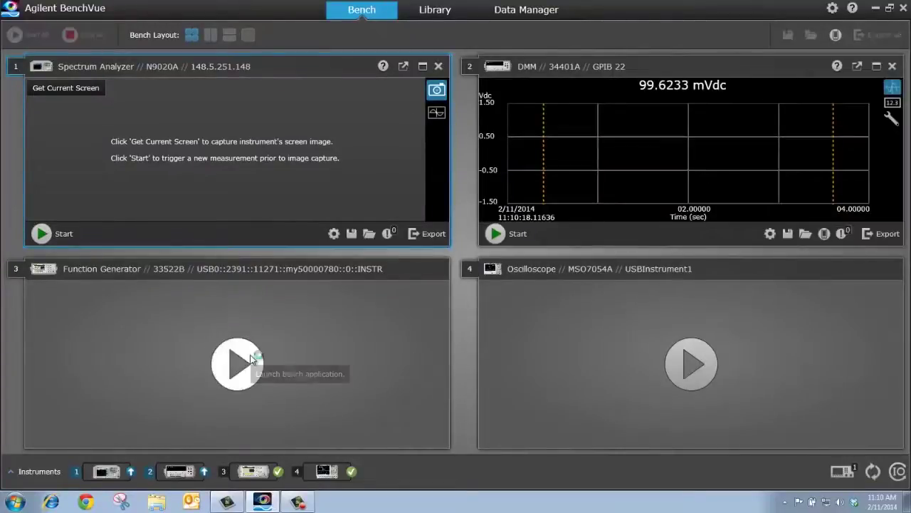
pyautogui.click(246, 362)
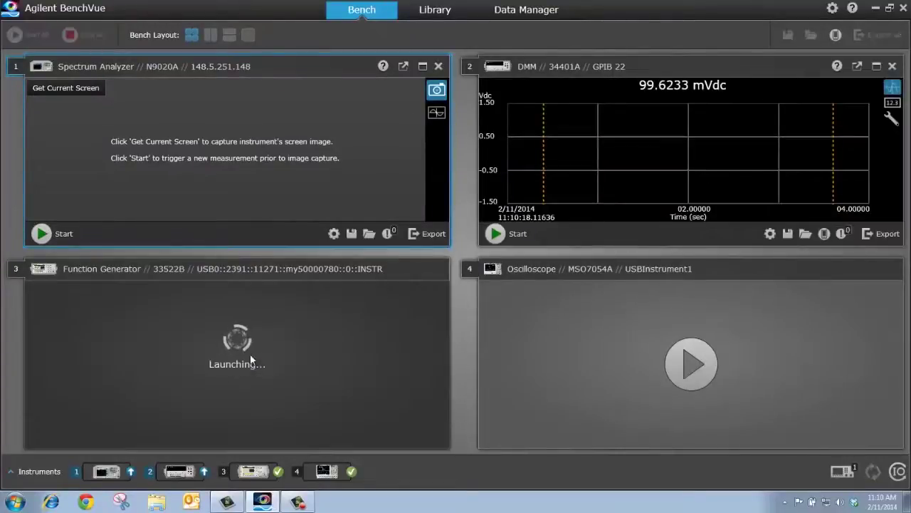
pyautogui.click(689, 365)
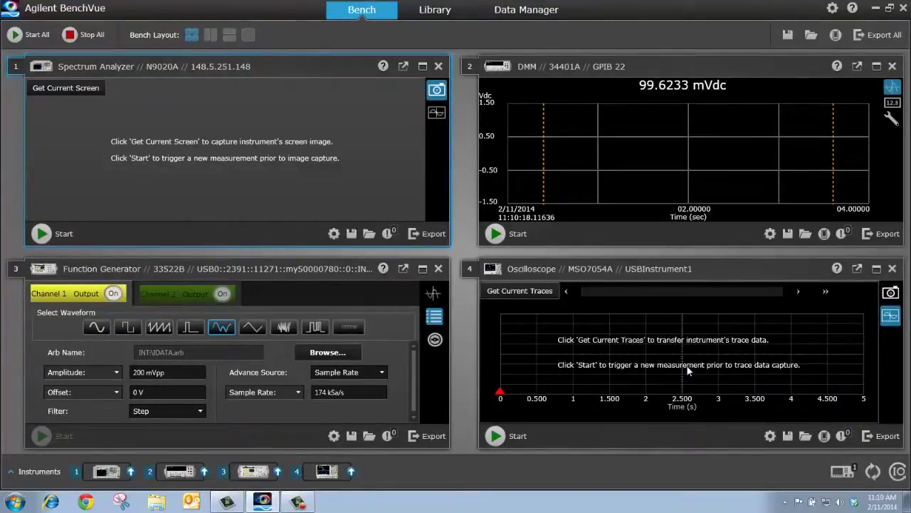
# Maximize the spectrum analyzer, capture its current screen and export it to Microsoft Word
pyautogui.click(422, 68)
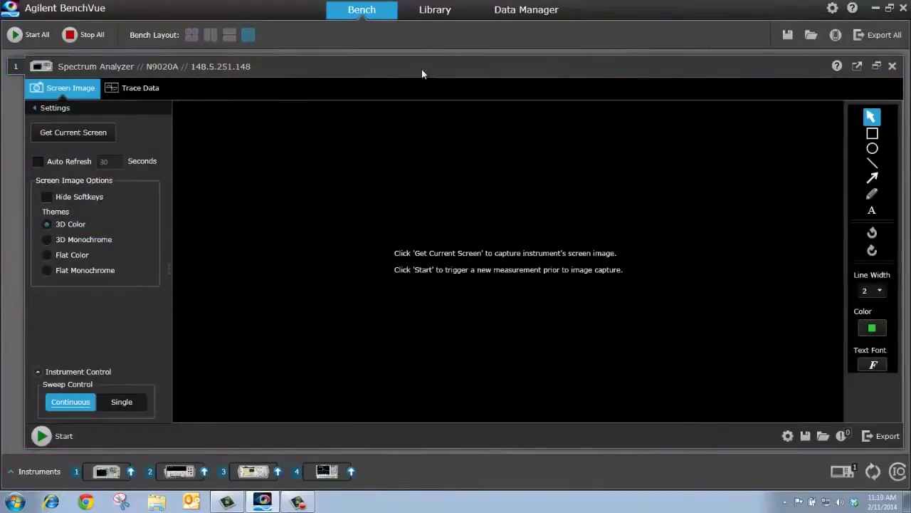
pyautogui.click(101, 133)
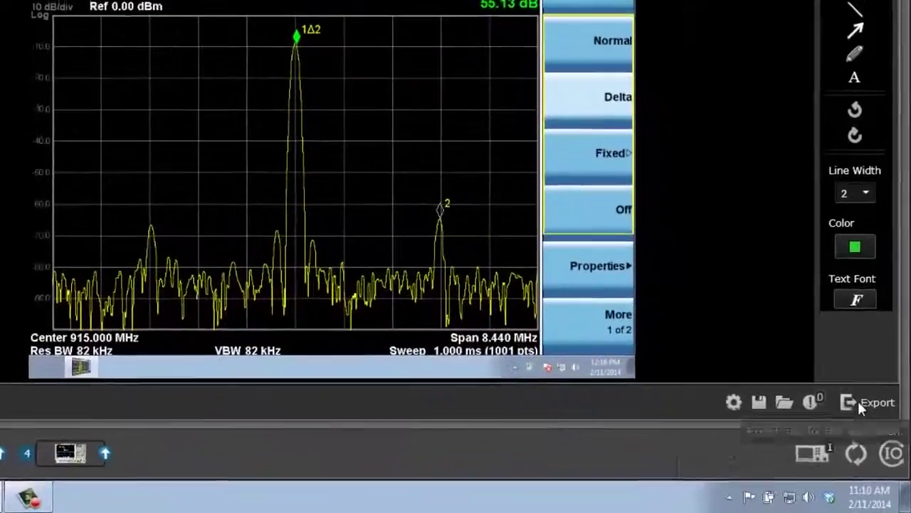
pyautogui.click(858, 403)
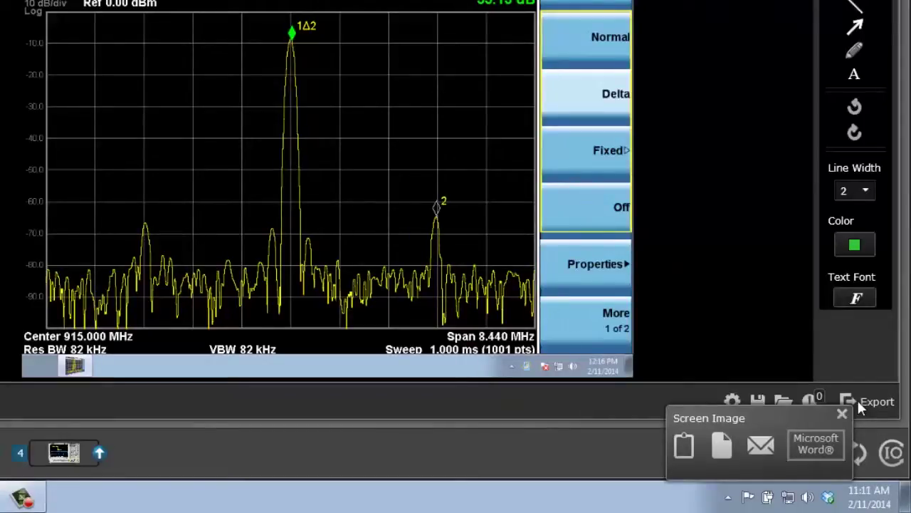
pyautogui.click(823, 439)
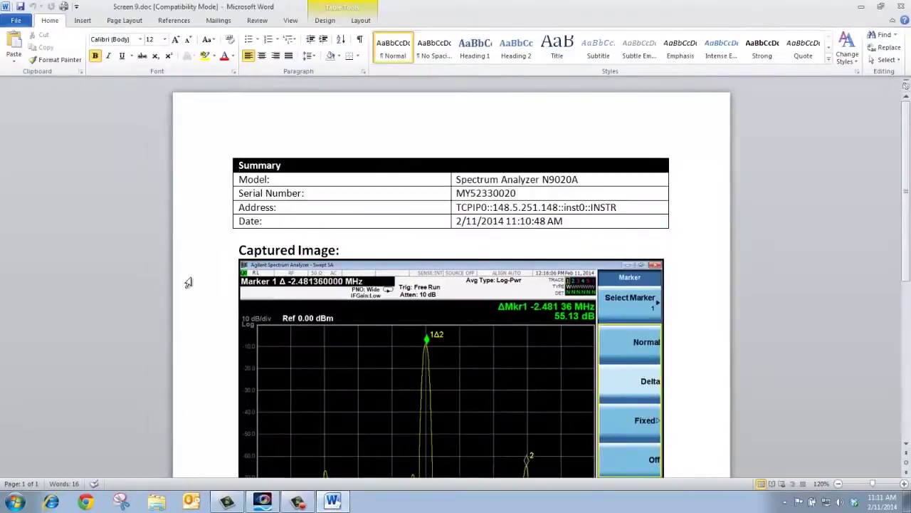
# Scroll through the Word report's summary table and spectrum image, then close Word
pyautogui.scroll(-3, 190, 232)
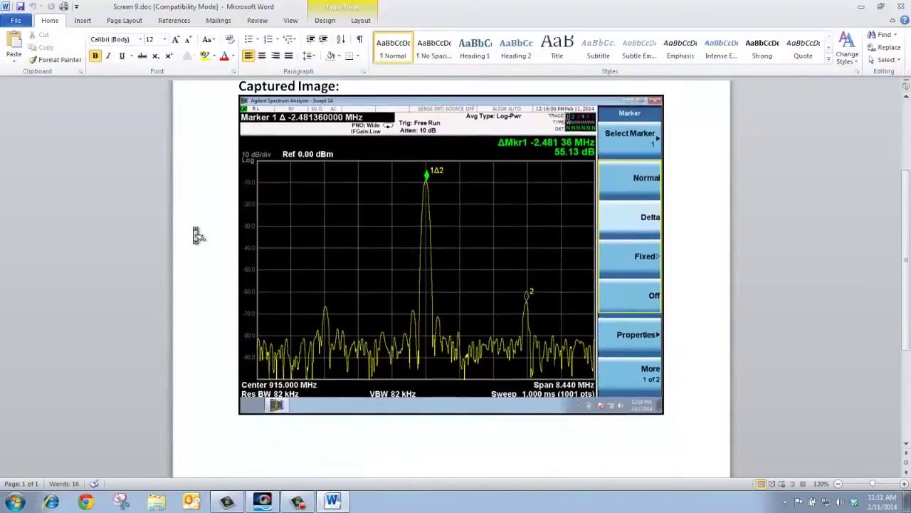
pyautogui.scroll(-2, 190, 233)
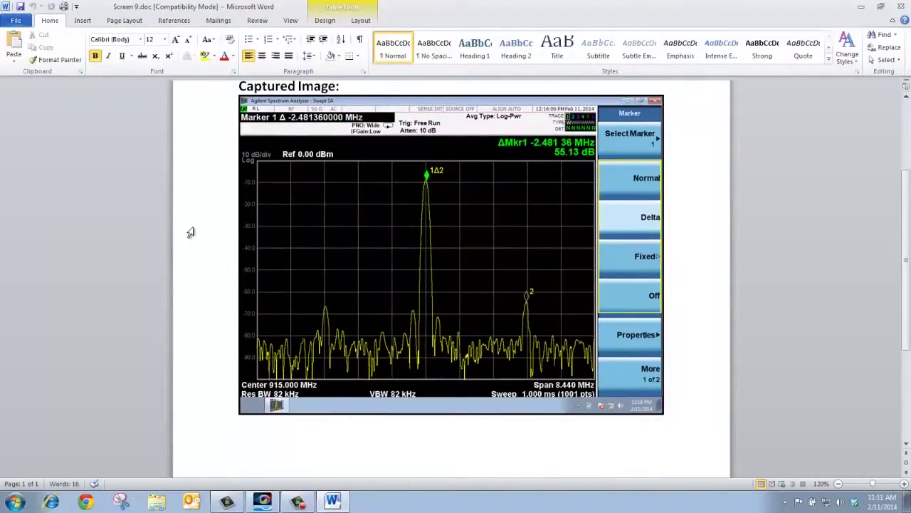
pyautogui.click(898, 7)
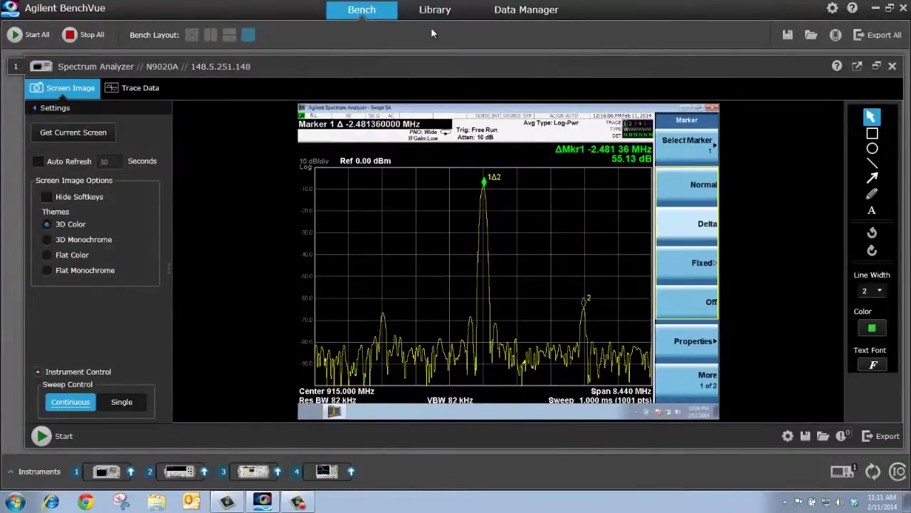
# Maximize the DMM panel and log a short run of its voltage readings
pyautogui.click(192, 40)
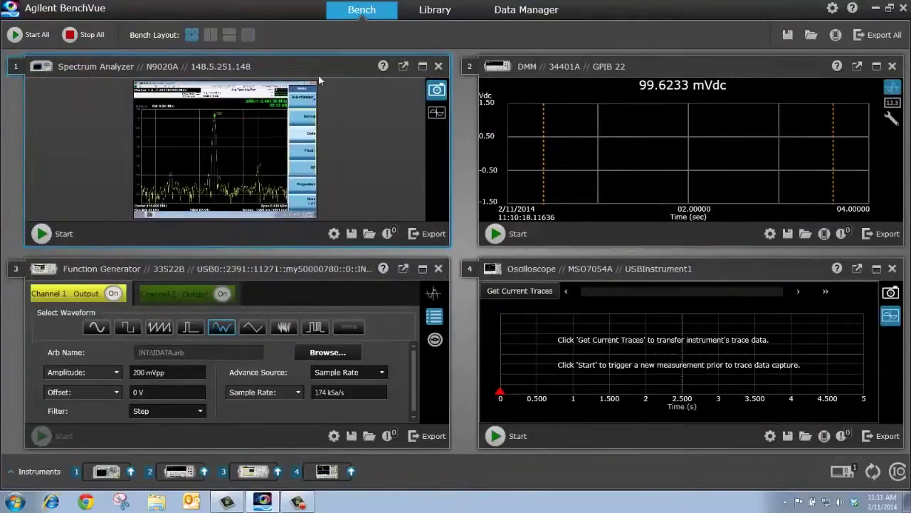
pyautogui.click(876, 66)
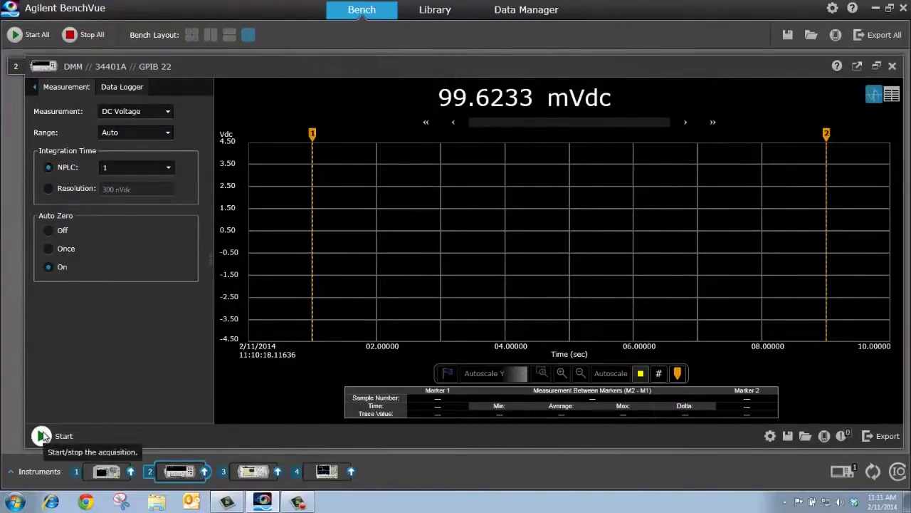
pyautogui.click(42, 436)
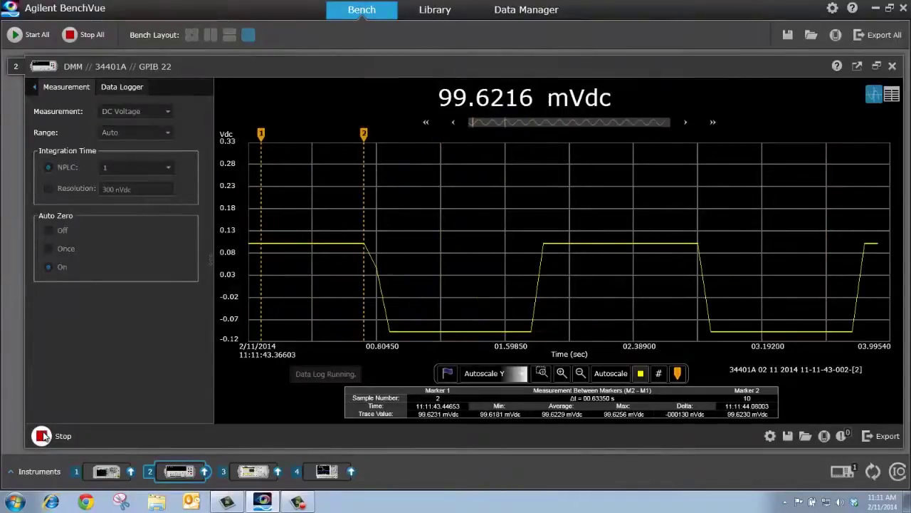
pyautogui.click(34, 86)
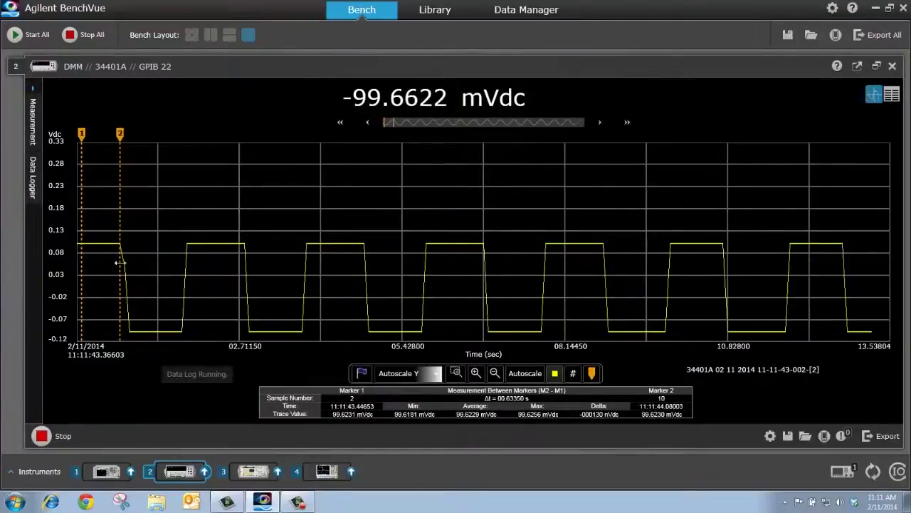
pyautogui.click(41, 437)
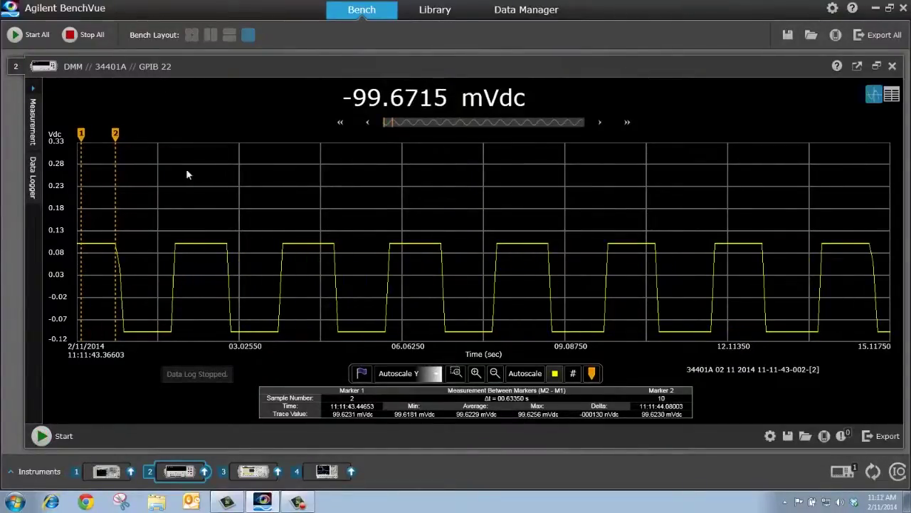
# Place the two markers 2.06650 s apart on the logged trace and bring up export choices
pyautogui.moveTo(116, 133); pyautogui.dragTo(371, 133)
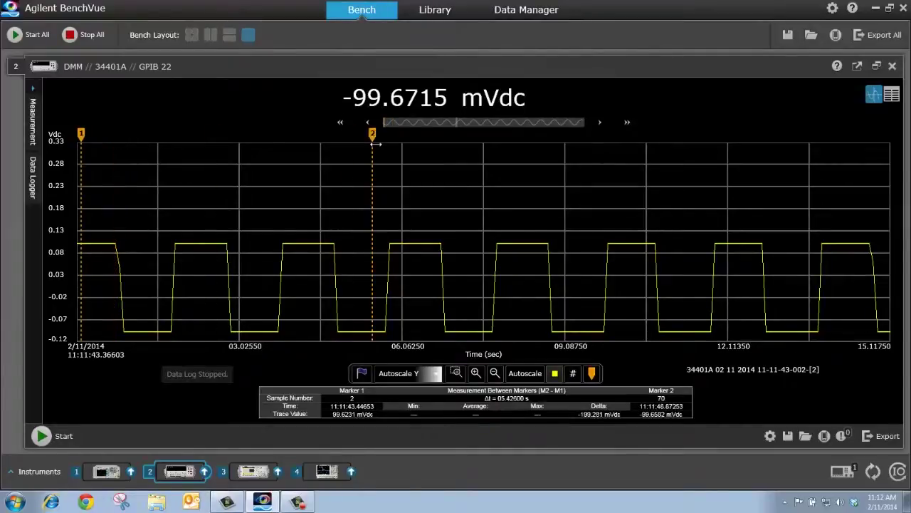
pyautogui.moveTo(79, 131)
pyautogui.mouseDown()
pyautogui.moveTo(246, 151)
pyautogui.moveTo(260, 135)
pyautogui.mouseUp()
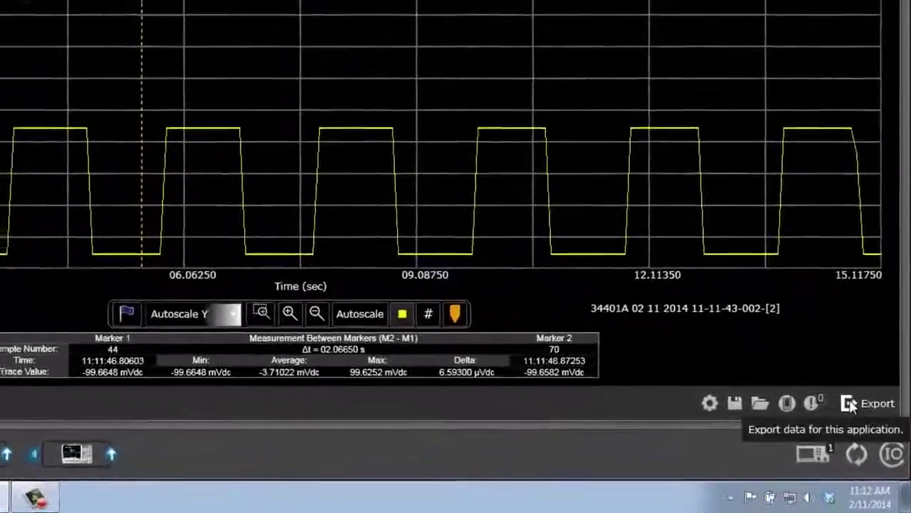
pyautogui.click(850, 403)
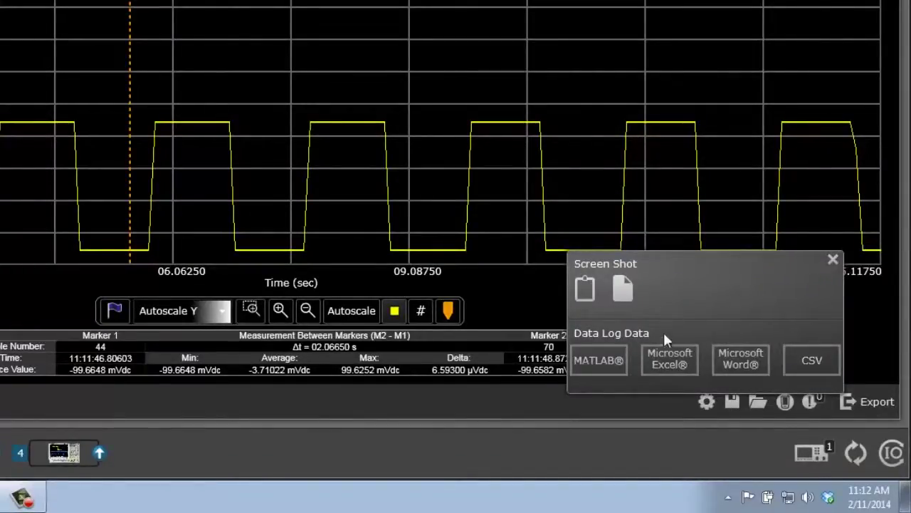
# Export the DMM log to Excel as Trace 3.xlsx, then return to the four-panel grid
pyautogui.click(668, 360)
pyautogui.click(554, 321)
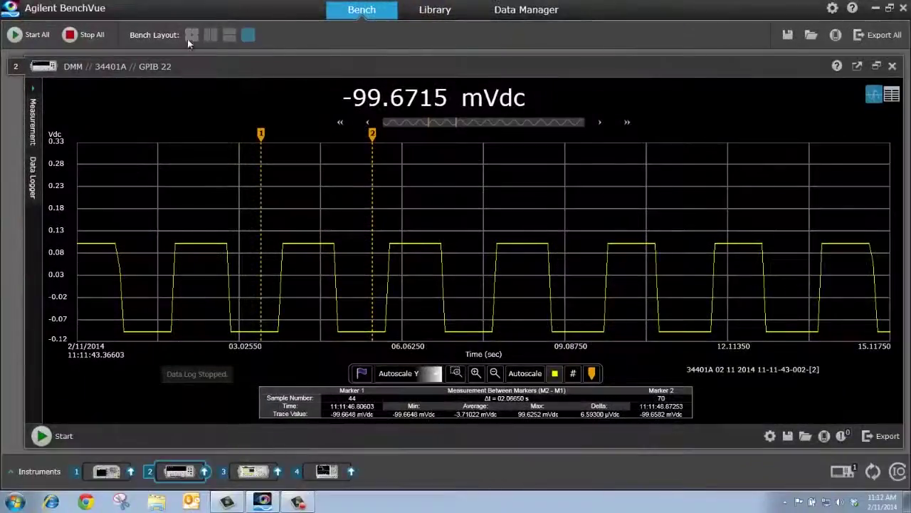
pyautogui.click(188, 39)
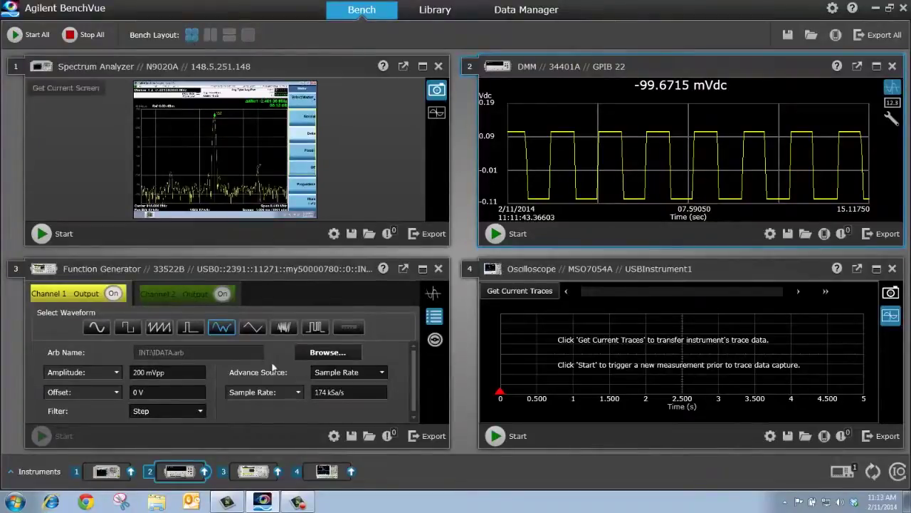
pyautogui.click(252, 473)
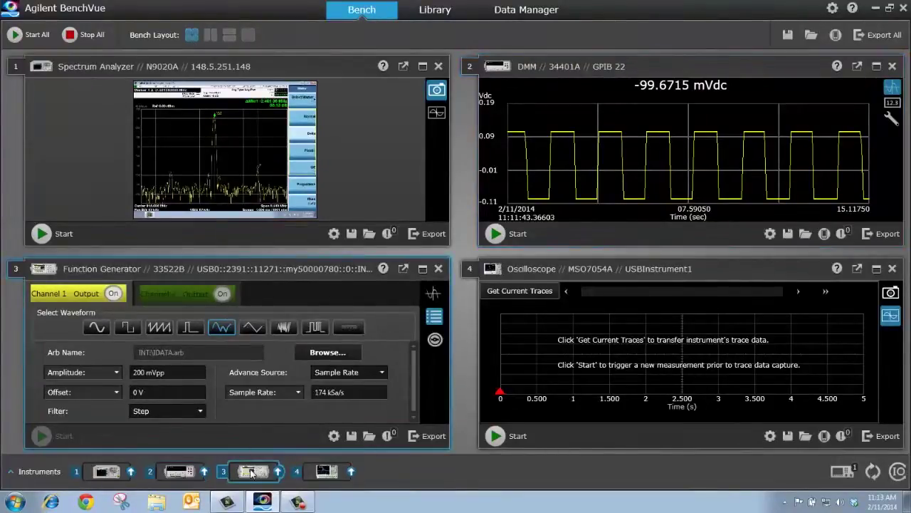
# Load the scope trace into function generator channel 2 as arb OscilloscopeFile6.barb, then maximize it
pyautogui.click(228, 35)
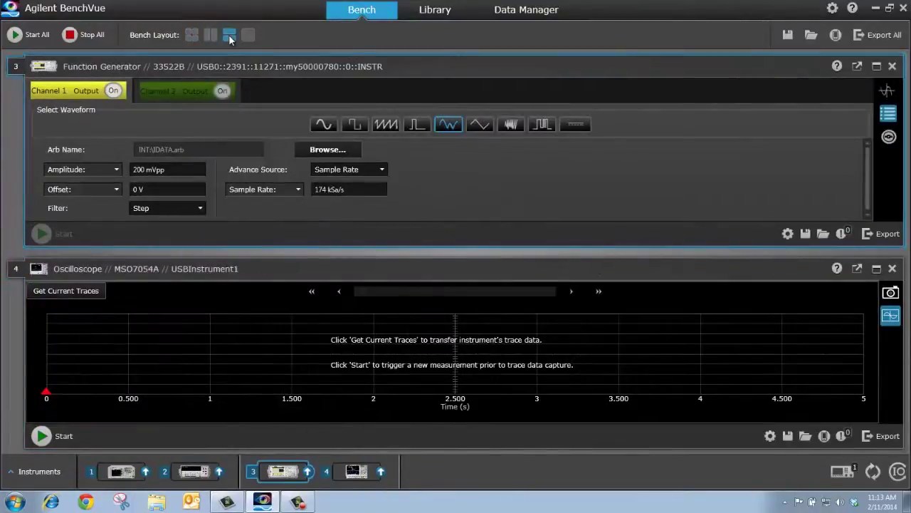
pyautogui.click(61, 292)
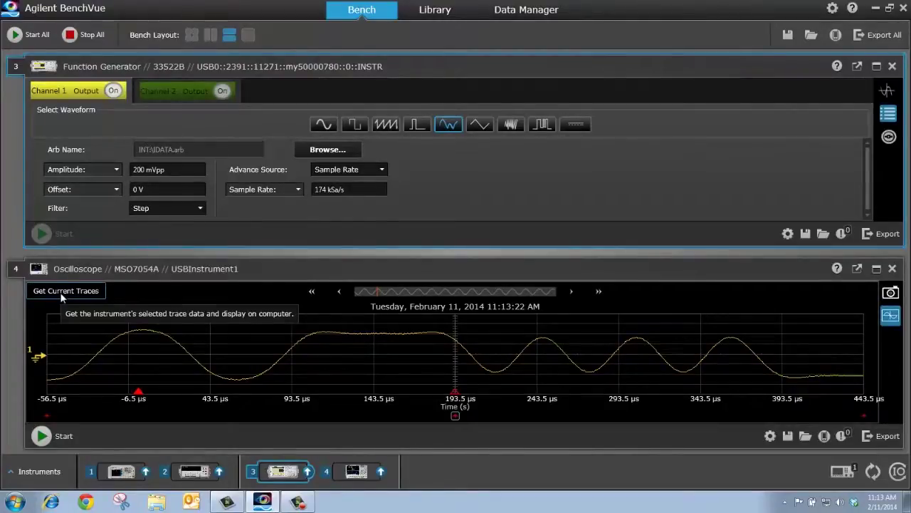
pyautogui.click(163, 93)
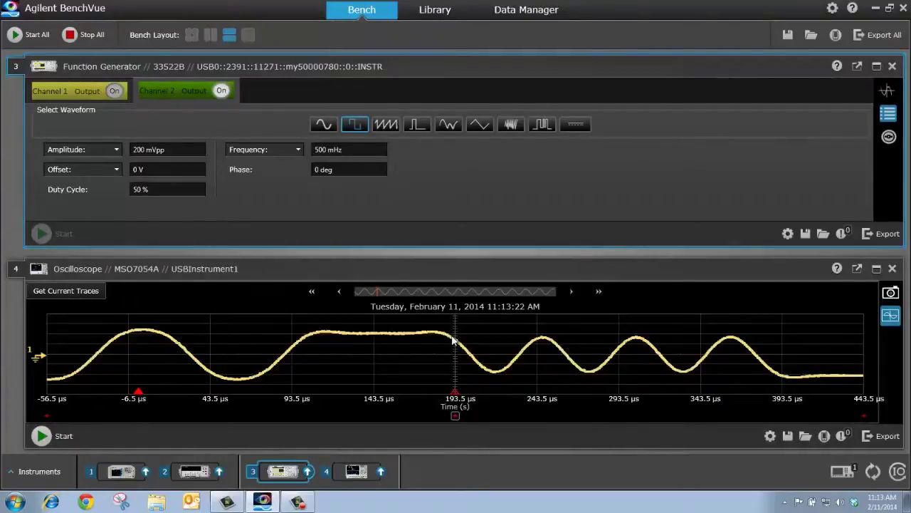
pyautogui.moveTo(453, 340); pyautogui.dragTo(437, 184)
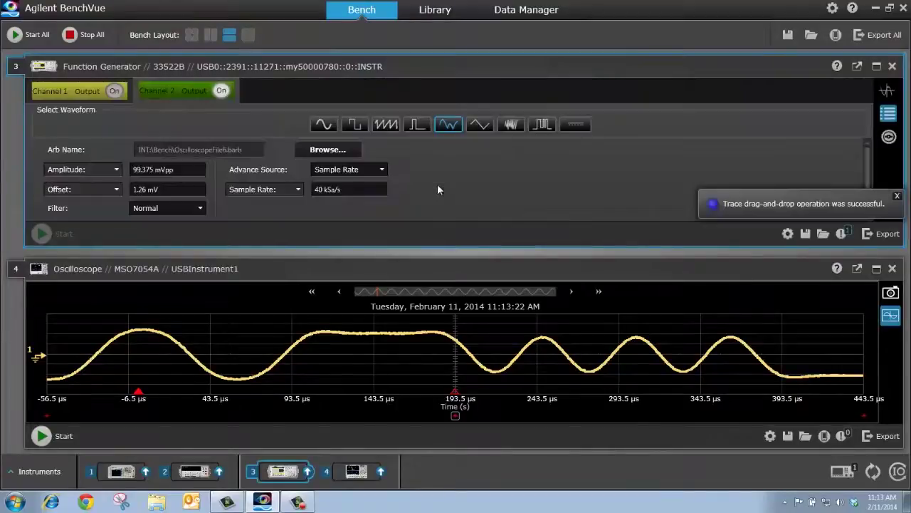
pyautogui.click(876, 66)
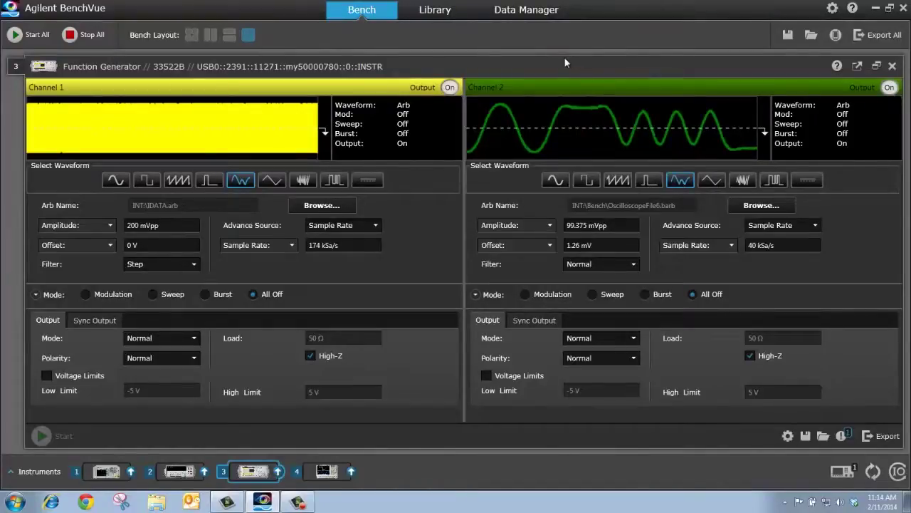
pyautogui.click(437, 14)
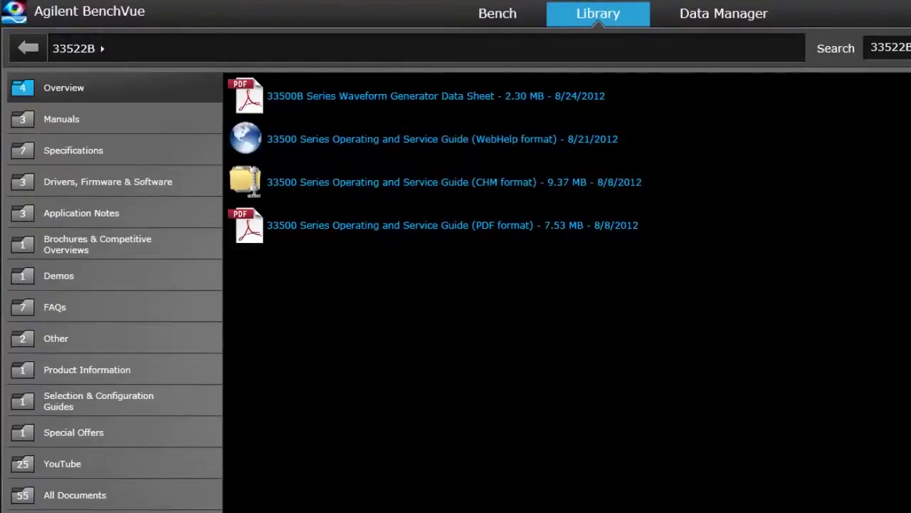
pyautogui.click(78, 213)
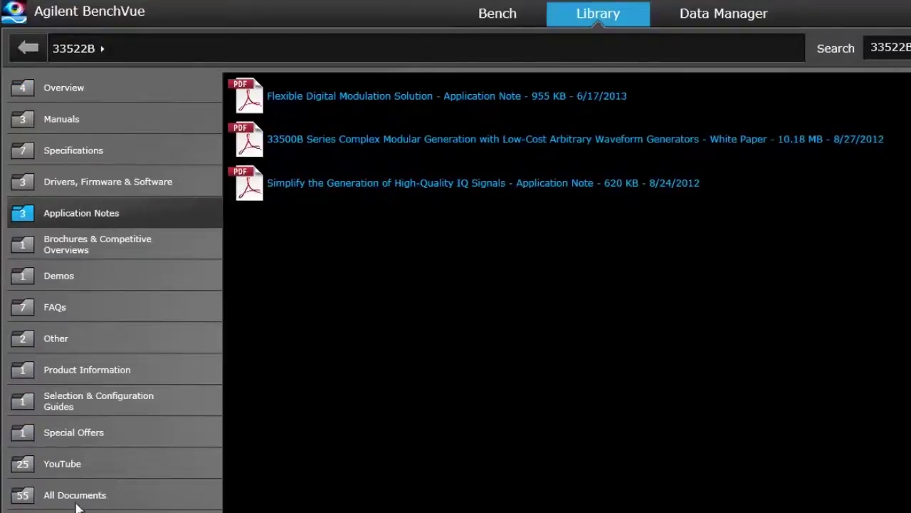
pyautogui.click(66, 463)
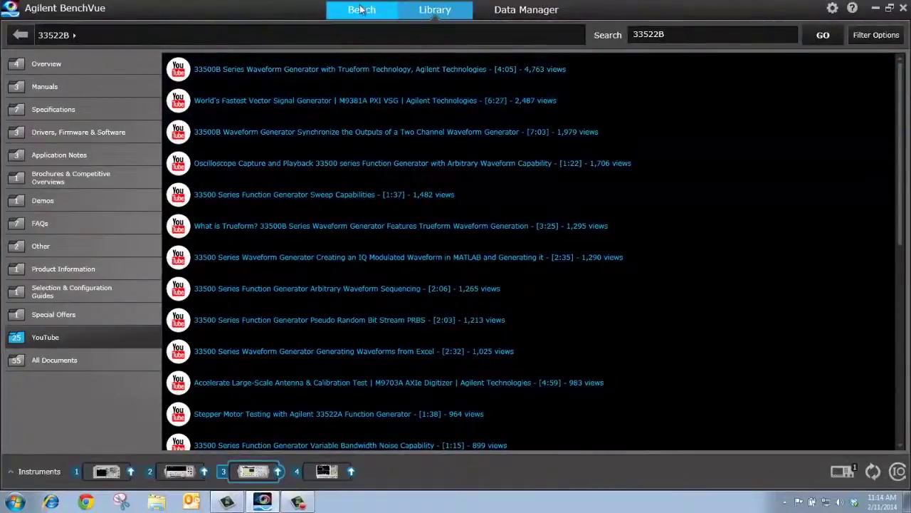
pyautogui.click(361, 10)
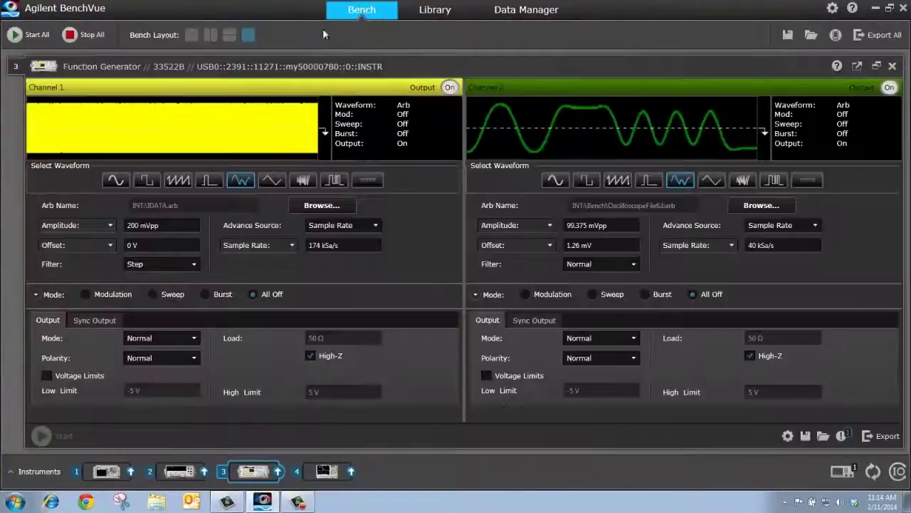
# Arrange all four instruments in the grid and enable mobile access for the whole bench
pyautogui.click(191, 34)
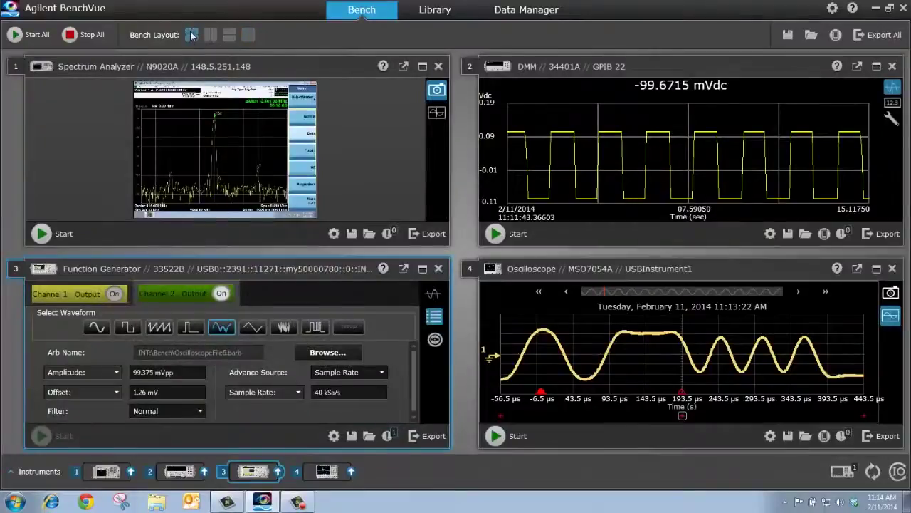
pyautogui.moveTo(344, 156)
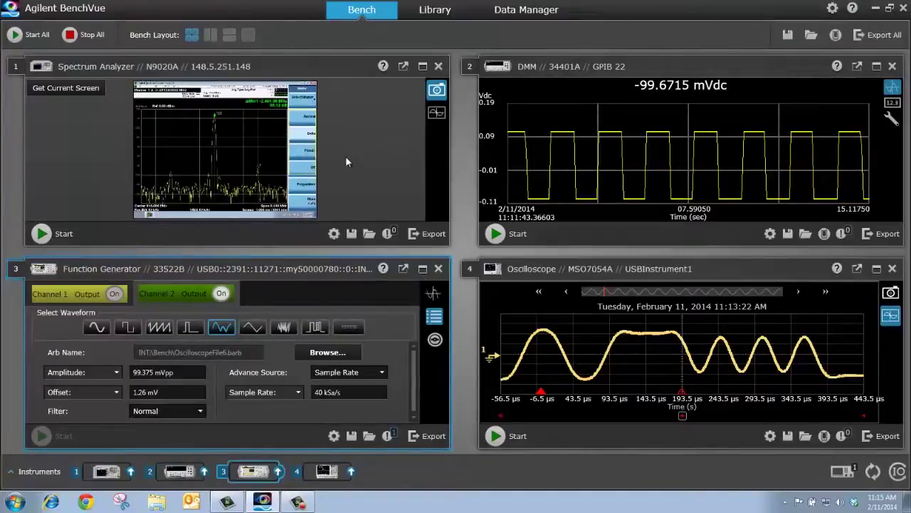
pyautogui.click(836, 36)
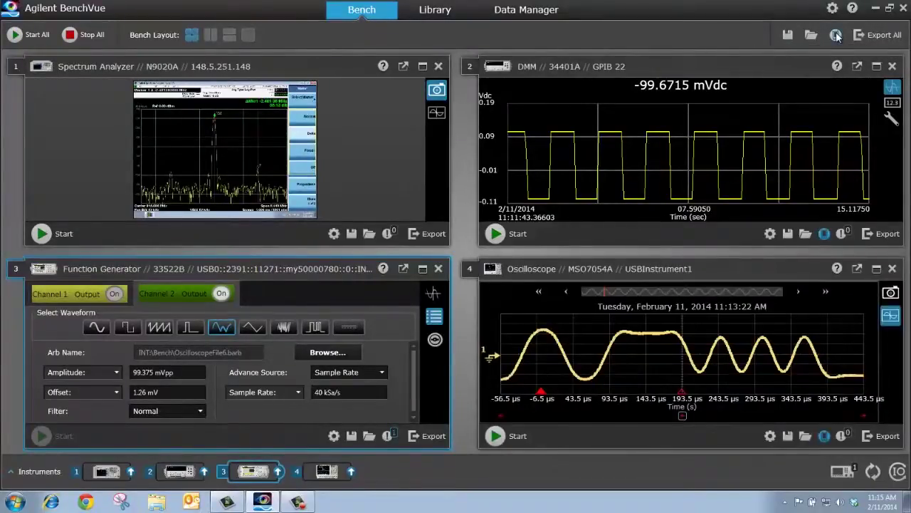
# Show the Mobile Access dialog with app links, IP address, hostname and QR code
pyautogui.click(833, 9)
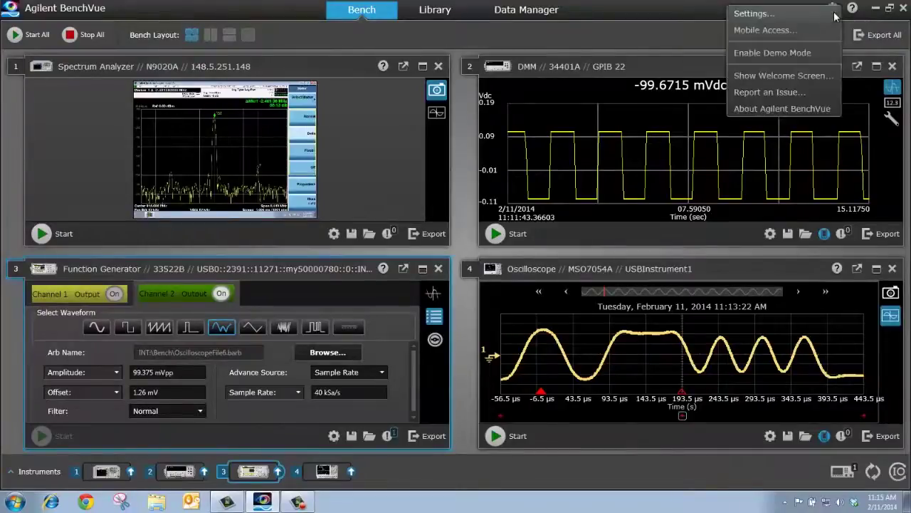
pyautogui.click(767, 30)
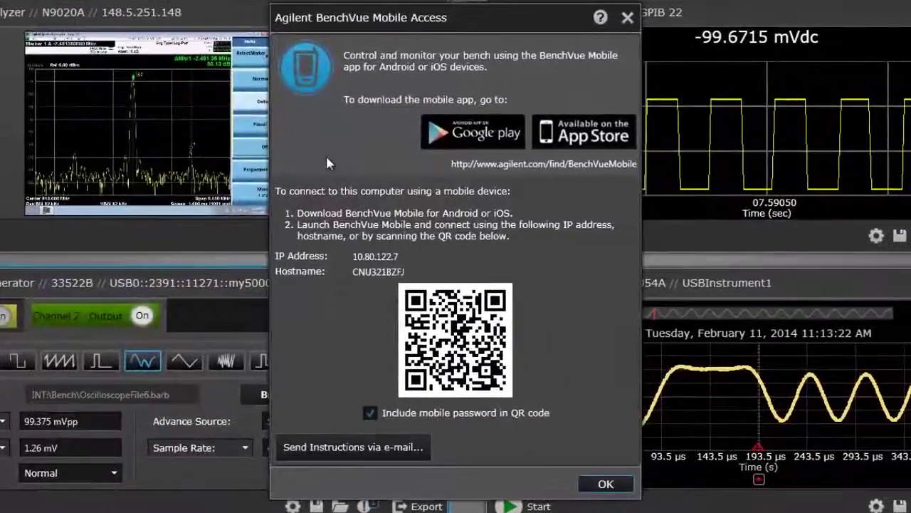